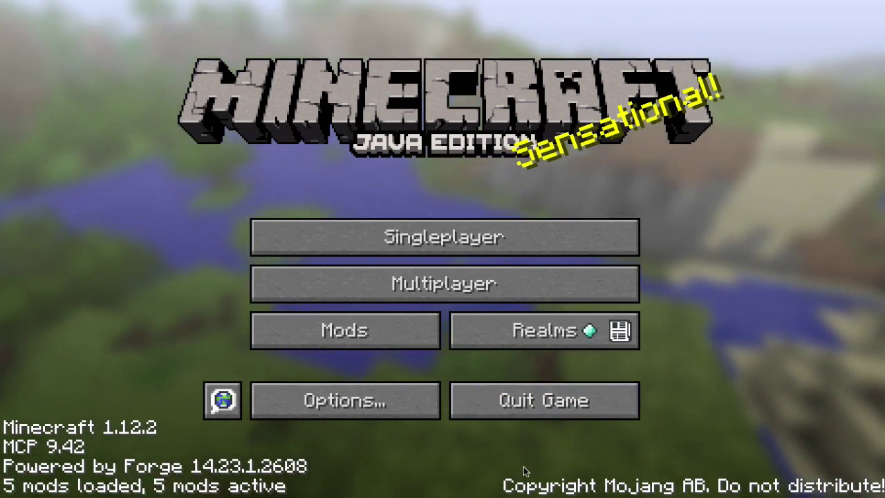
- Switch Minecraft from fullscreen to windowed mode with F11
key("F11")
- In options.txt, change tutorialStep from movement to none, then return to Minecraft
mouse_move(511, 491)
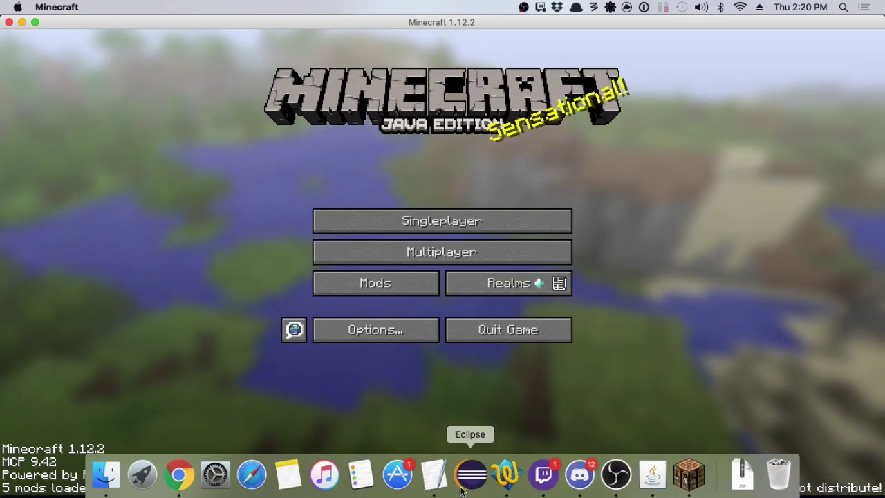
left_click(434, 474)
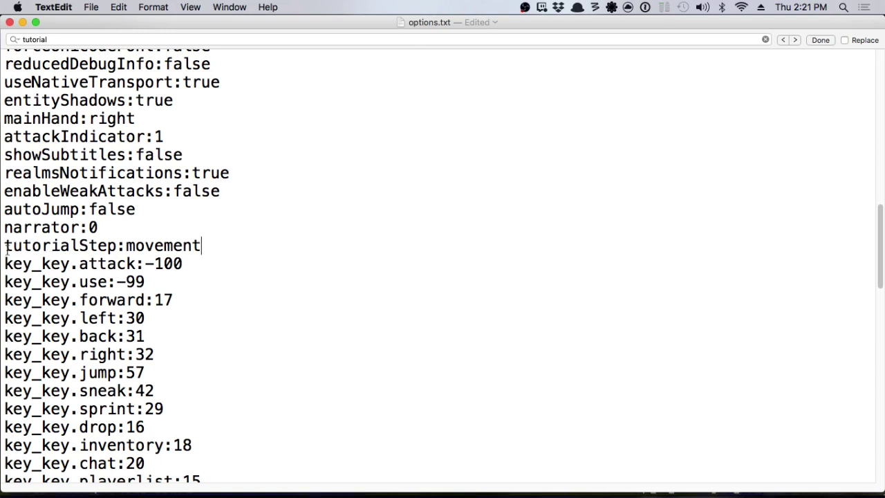
left_click_drag(6, 246, 200, 239)
left_click(223, 247)
left_click_drag(127, 246, 197, 244)
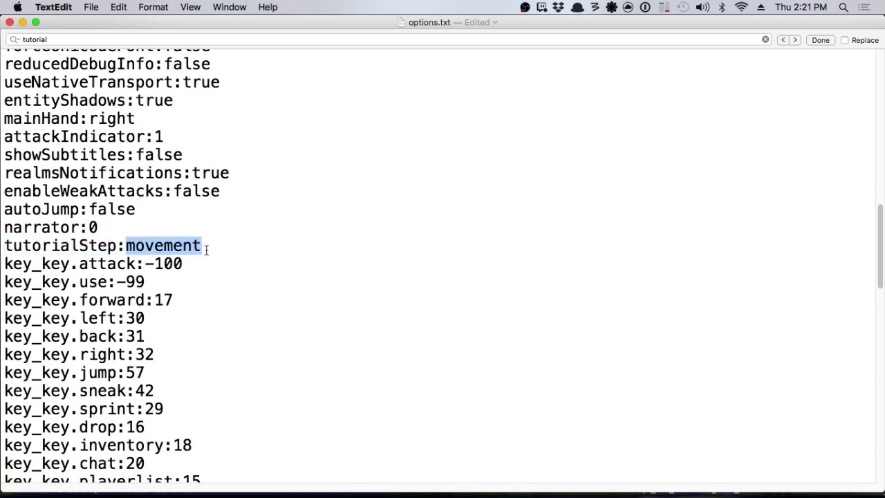
type("non")
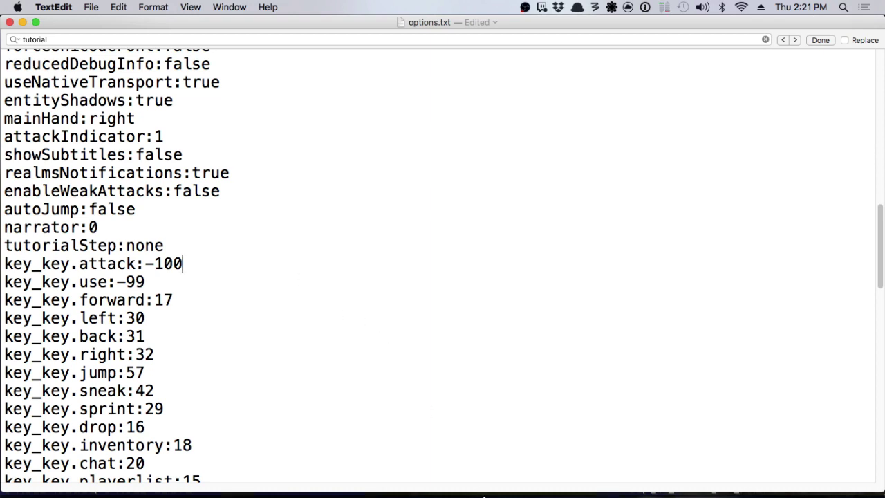
key("super+Tab")
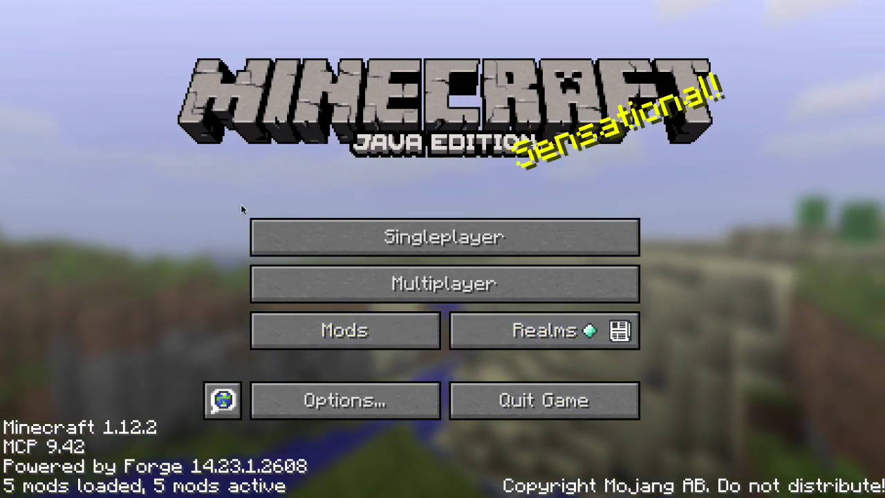
- Create and load a singleplayer world named 'Toasts' with Allow Cheats turned ON
left_click(339, 238)
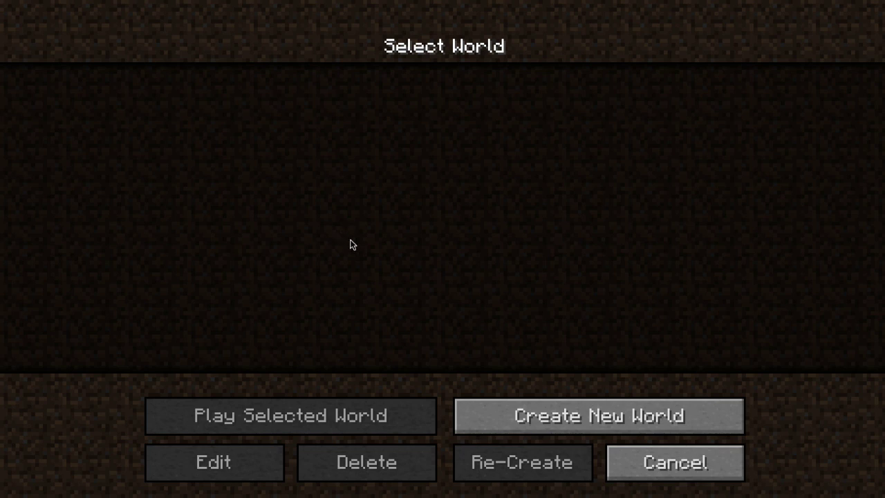
left_click(526, 408)
key("BackSpace")
key("BackSpace")
key("BackSpace")
key("BackSpace")
key("BackSpace")
key("BackSpace")
key("BackSpace")
key("BackSpace")
key("BackSpace")
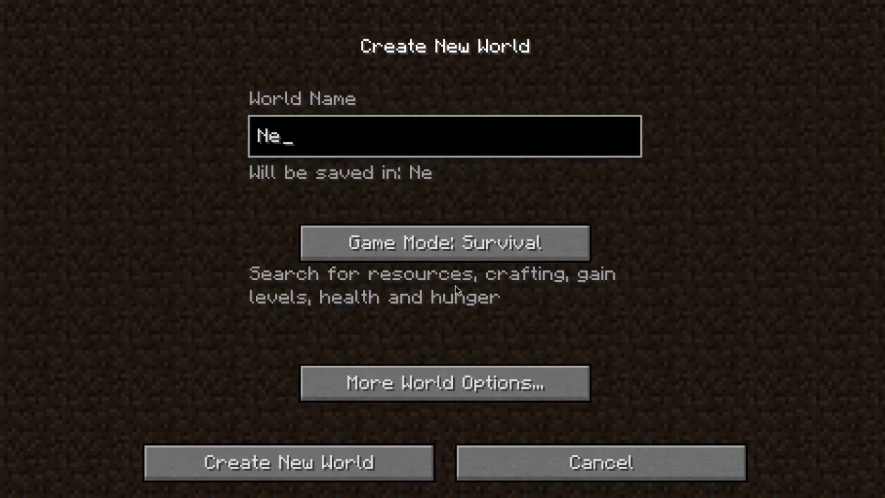
type("Toasts")
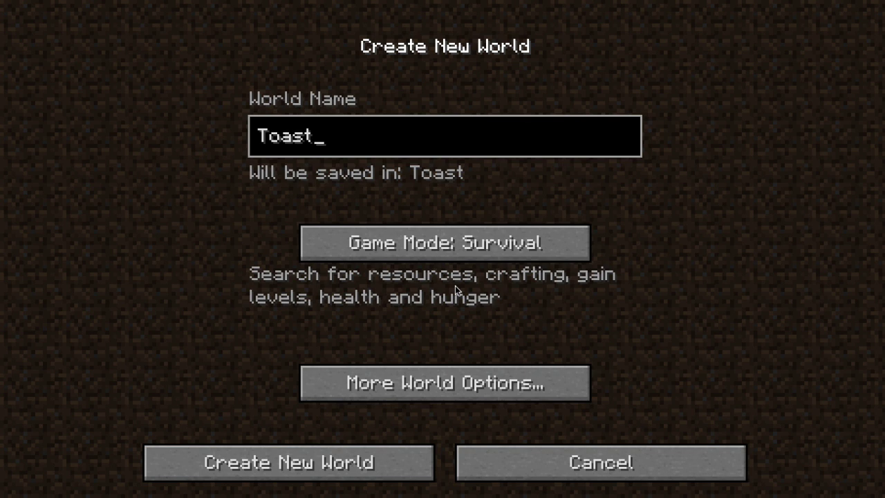
left_click(426, 373)
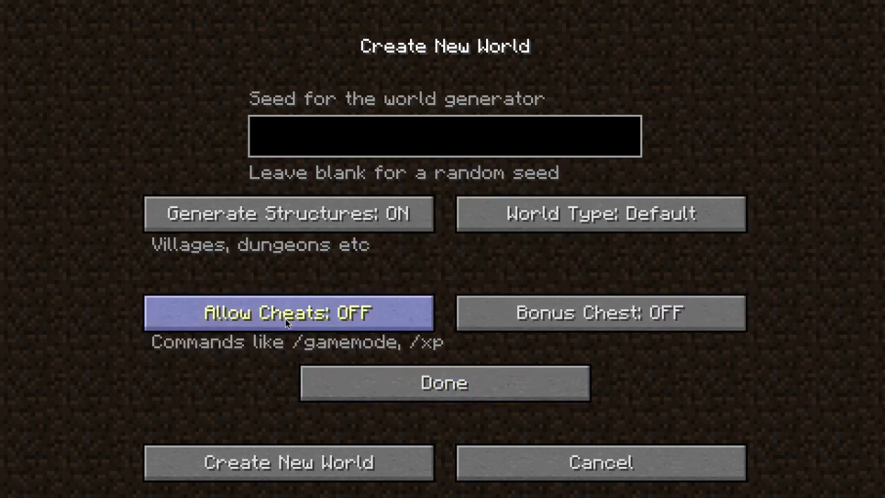
left_click(257, 315)
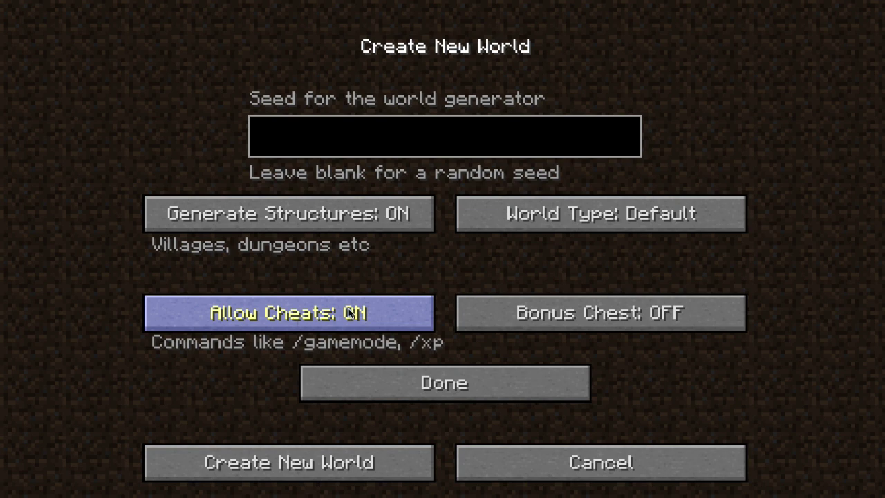
left_click(313, 458)
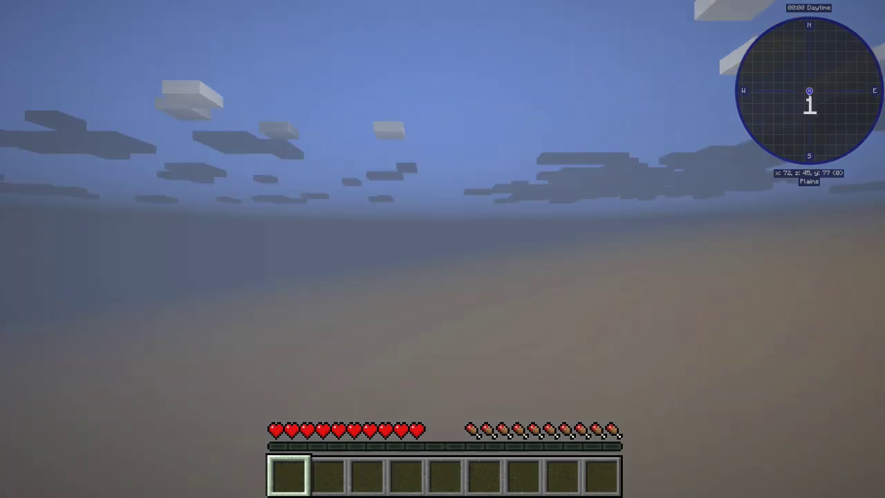
- Walk to the nearby birch tree and chop a birch log into the hotbar
key("F5")
key("F5")
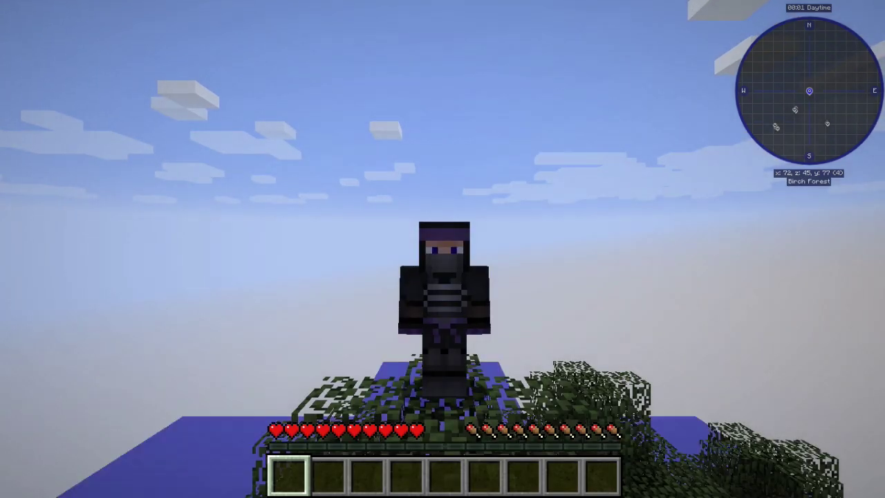
key("F5")
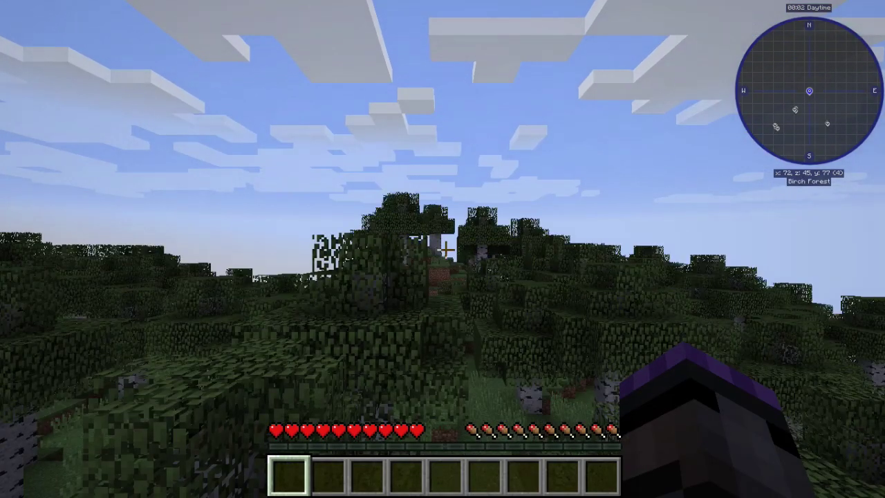
key("w")
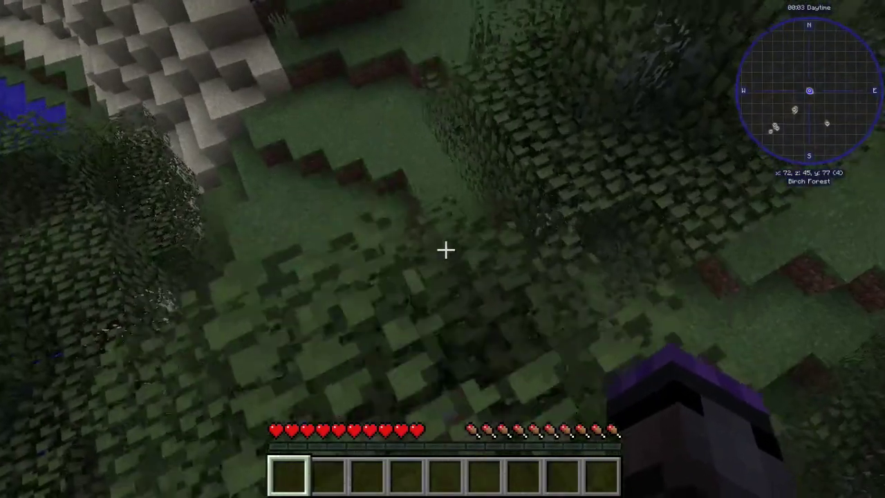
key("w")
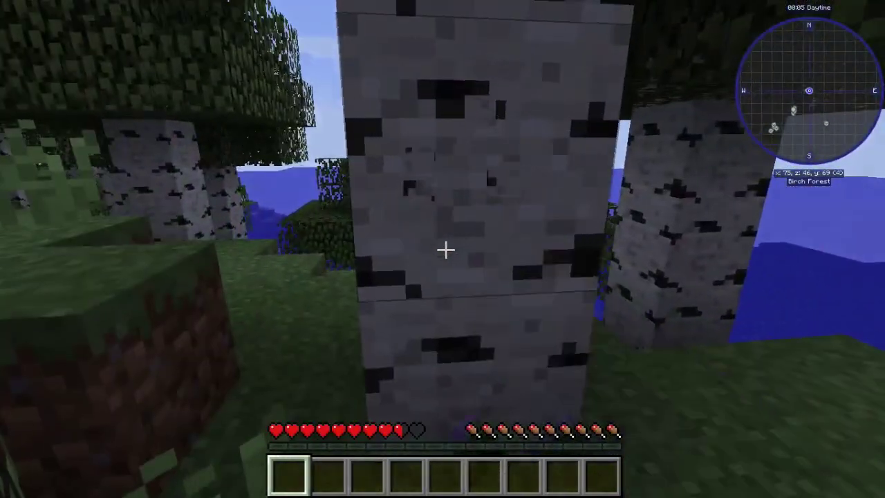
left_click_drag(444, 250, 444, 251)
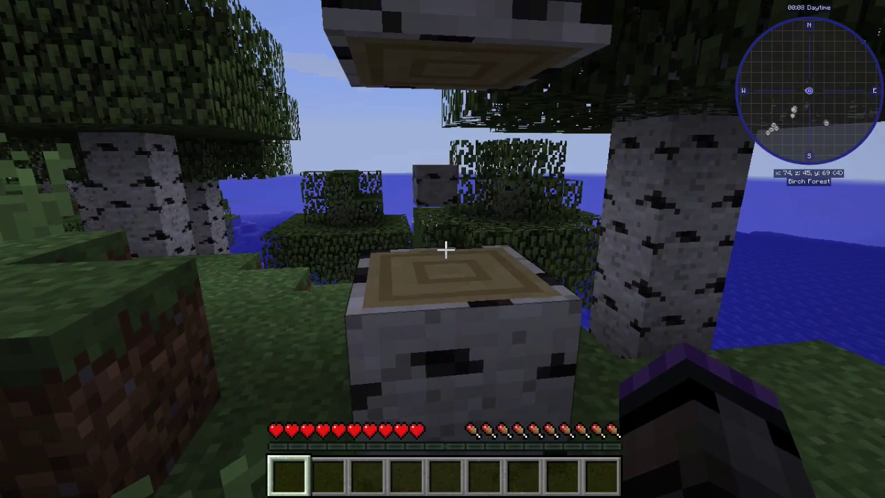
key("w")
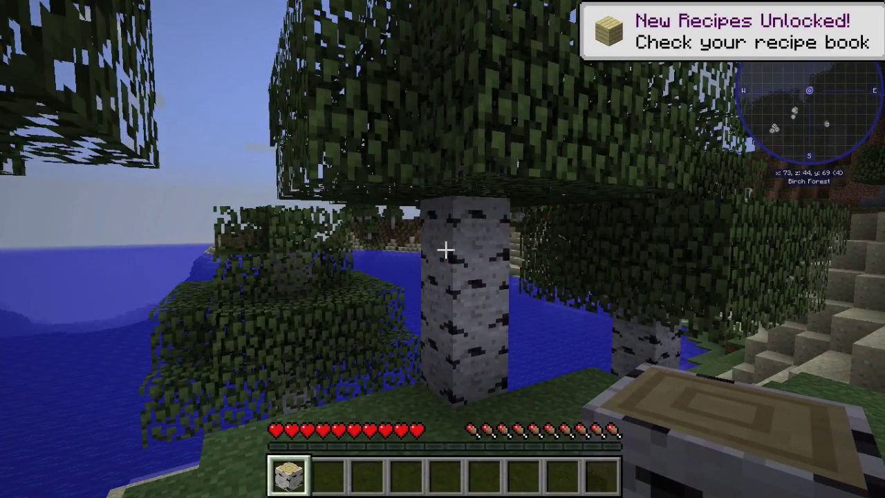
- Check the recipe book for the newly unlocked Birch Wood Planks recipe, then close the inventory
key("e")
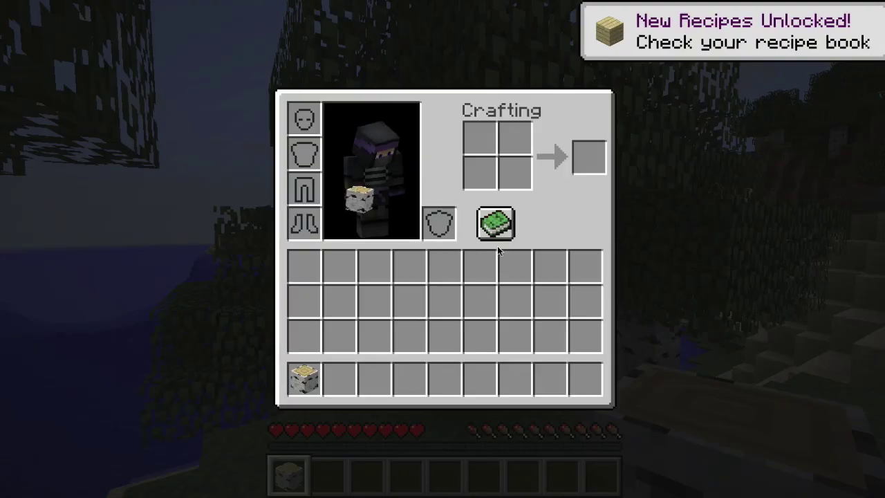
left_click(496, 224)
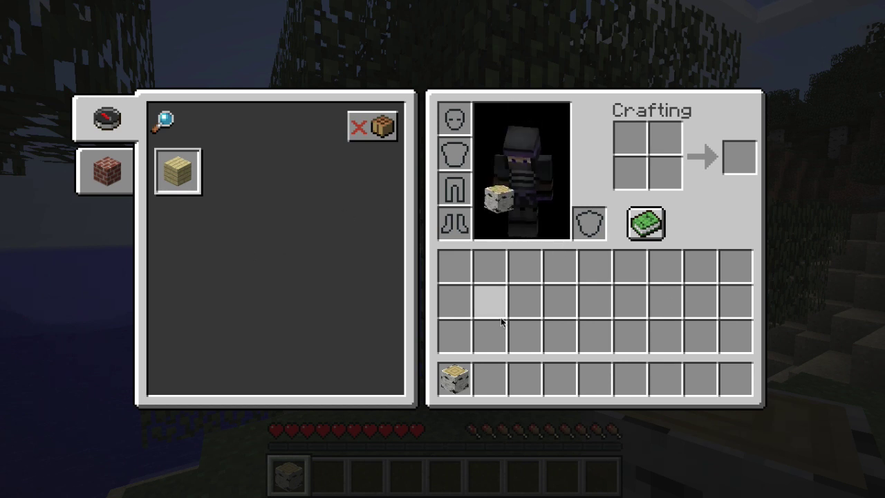
key("e")
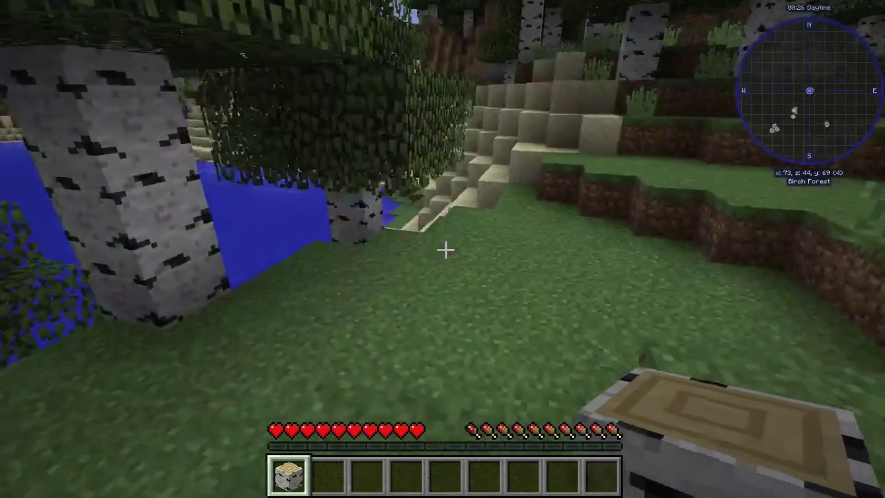
- Grant every recipe via a chat command and browse the tools, building and food recipe tabs
key("slash")
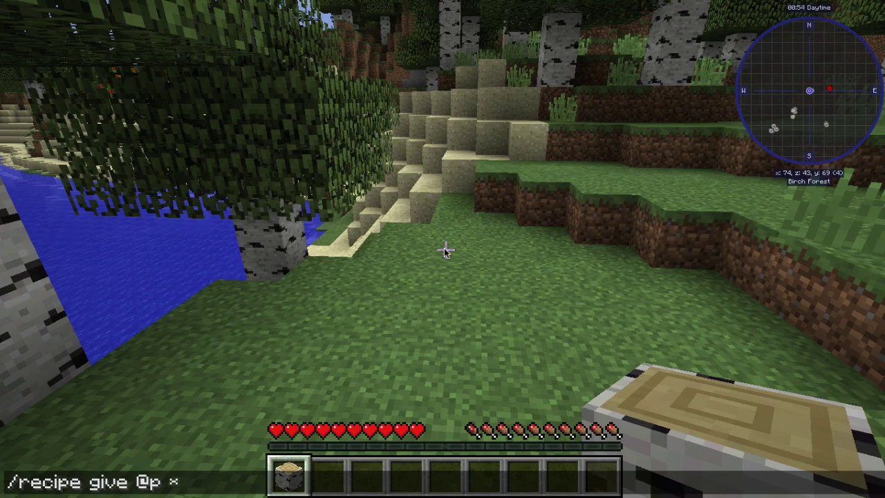
key("Return")
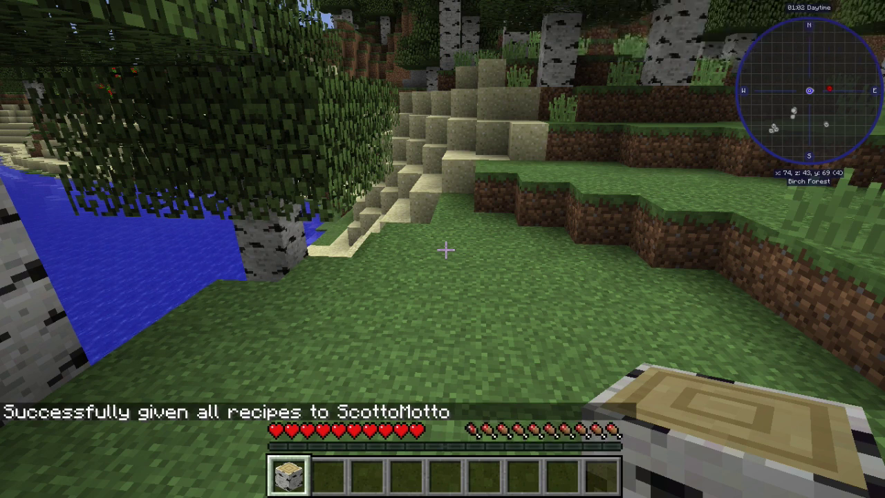
key("e")
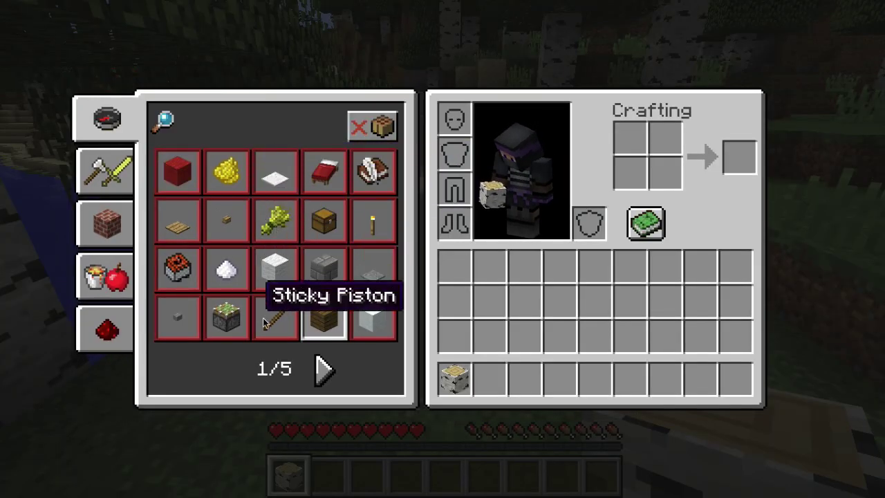
left_click(102, 173)
left_click(104, 222)
left_click(103, 275)
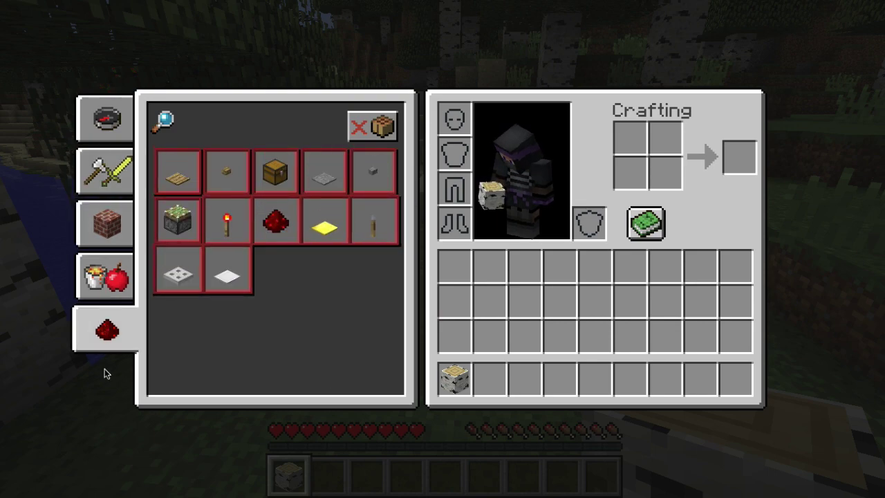
key("e")
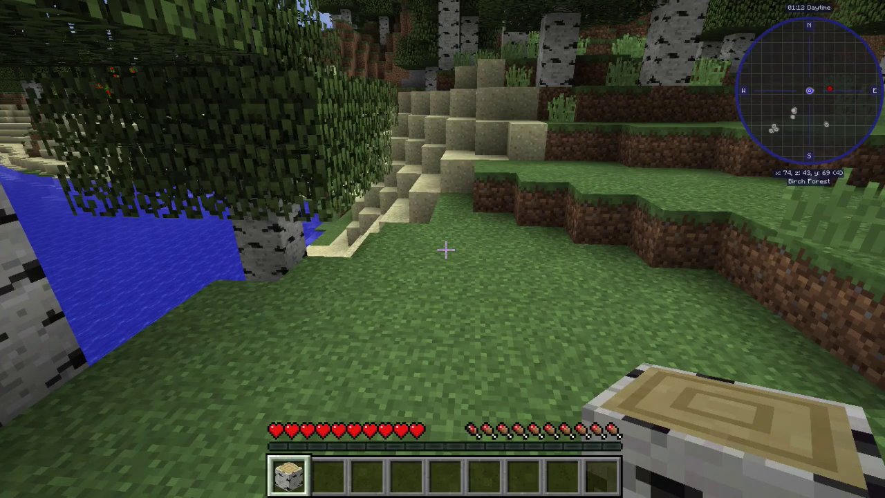
- Scroll to the empty second hotbar slot and bring up the Game Menu
scroll(446, 250, "down", 1)
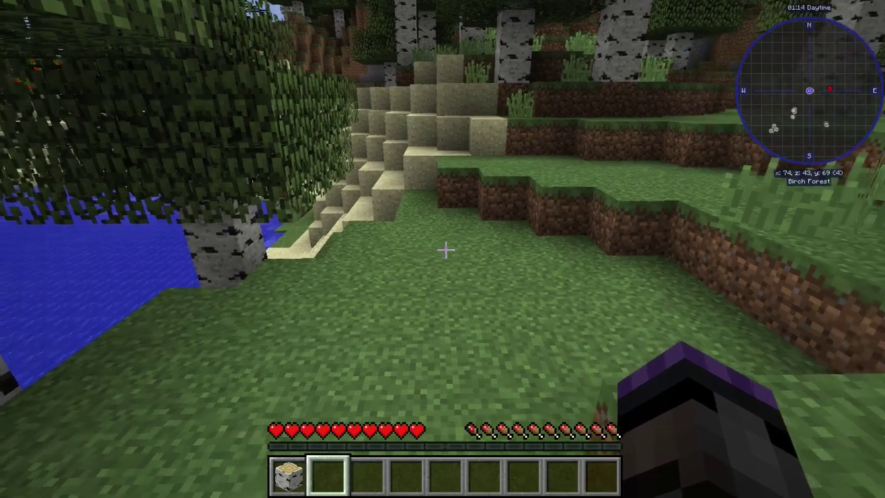
key("e")
key("e")
key("Escape")
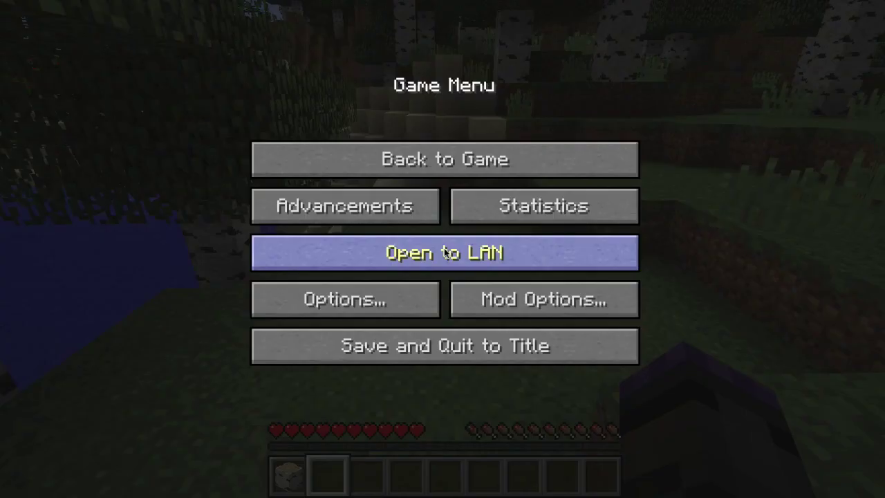
- In Controls, rebind JourneyMap's Waypoint Manager from ALT + B to CMD + B and save
left_click(439, 256)
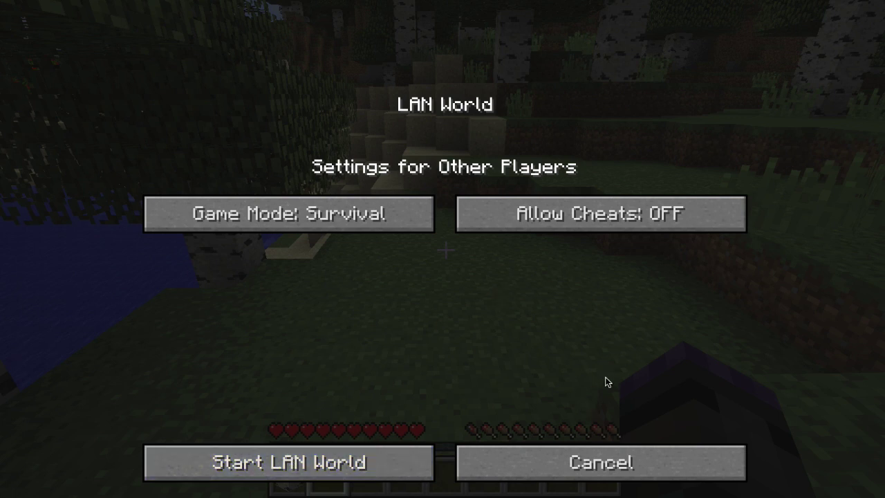
left_click(573, 456)
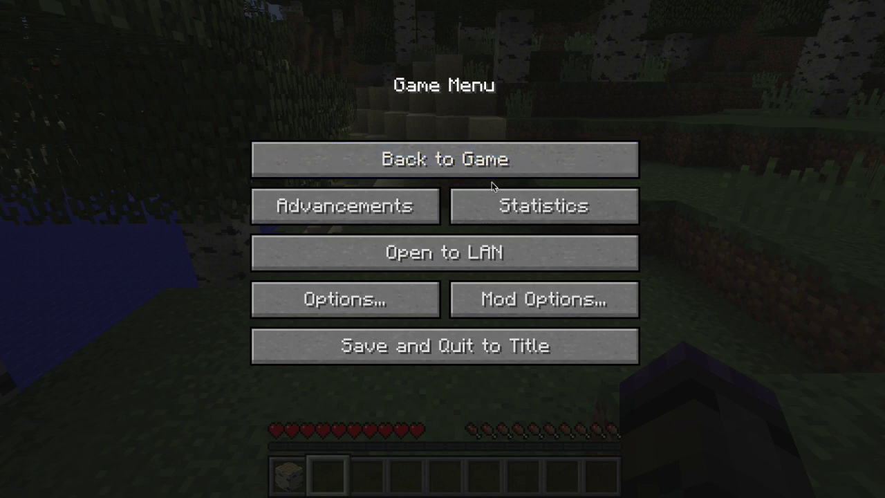
left_click(352, 300)
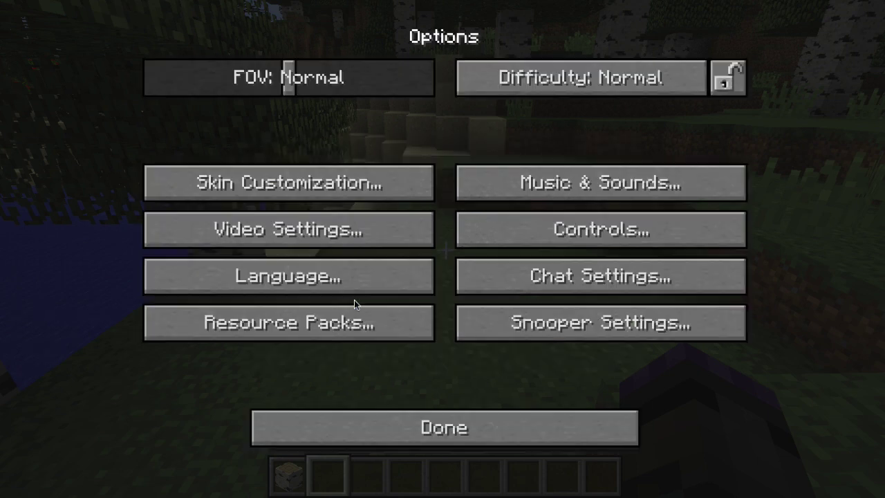
left_click(605, 229)
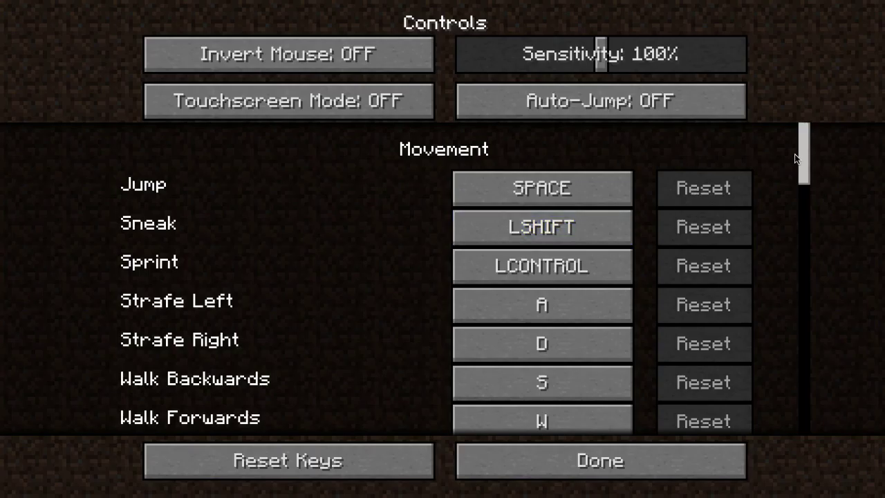
left_click_drag(805, 164, 820, 364)
left_click(571, 328)
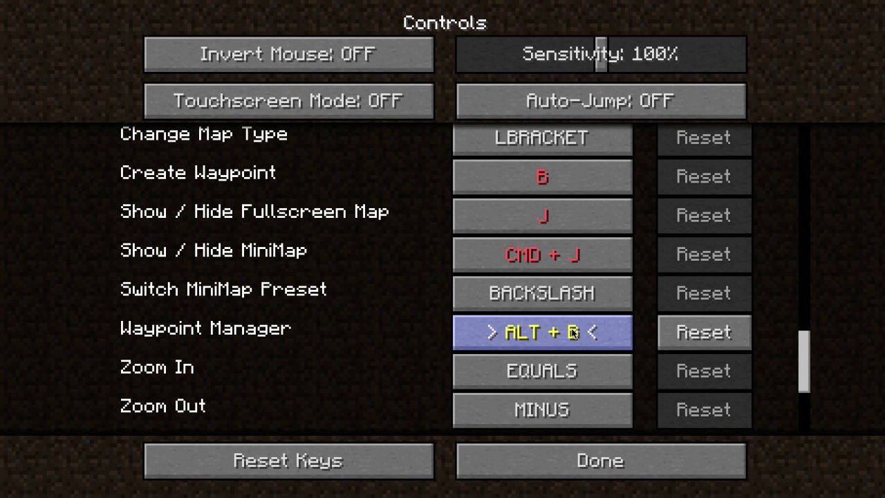
key("super+b")
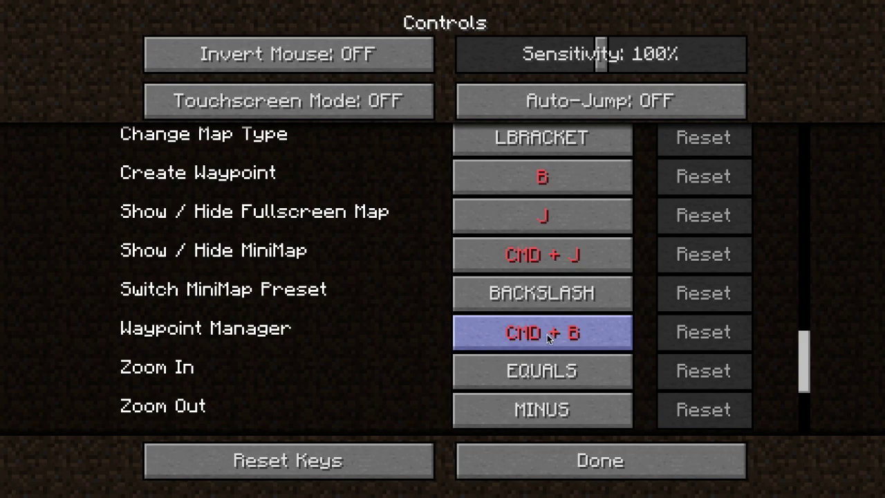
left_click(581, 459)
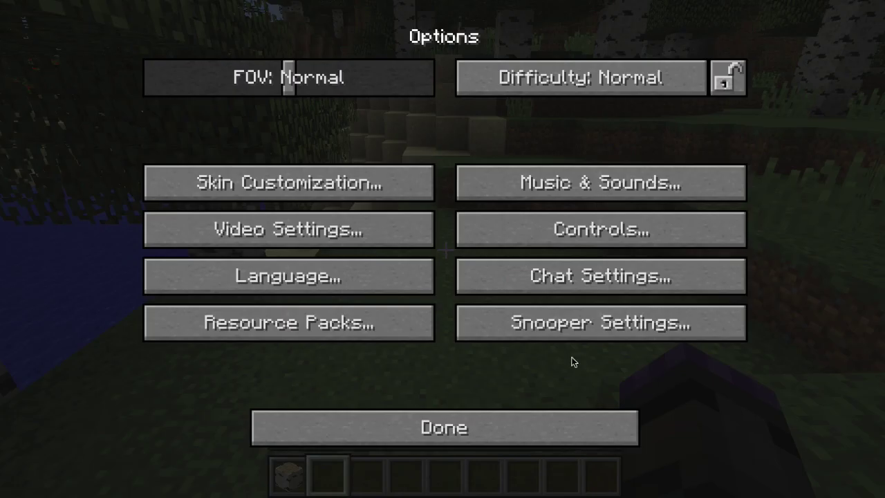
left_click(542, 422)
- Resume play, open Manage Waypoints with the new shortcut, close it, and pause the game
left_click(518, 160)
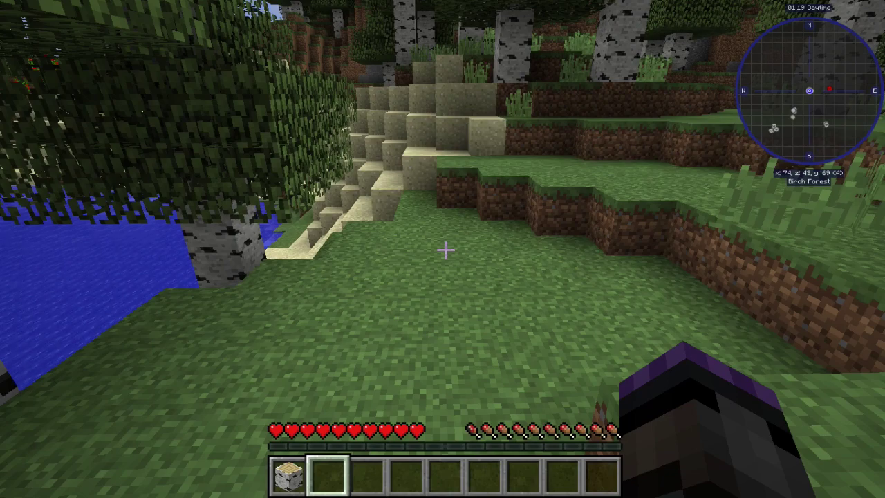
key("ctrl+b")
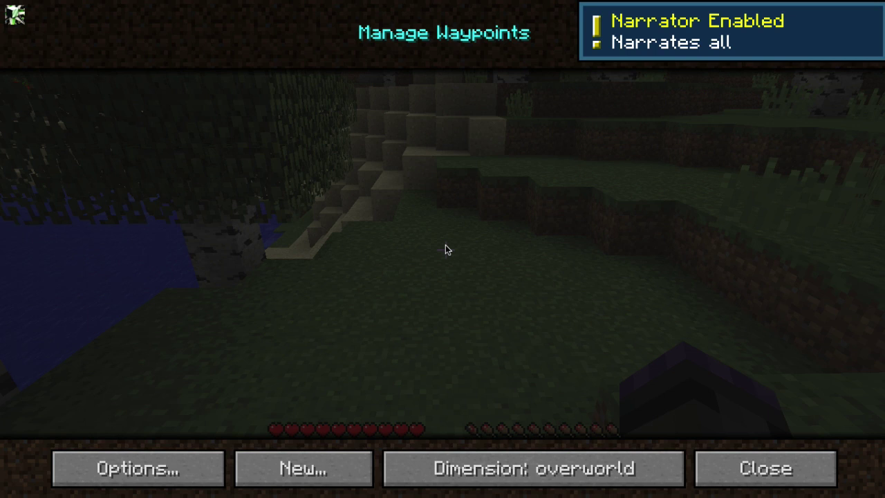
key("ctrl+b")
key("ctrl+b")
key("ctrl+b")
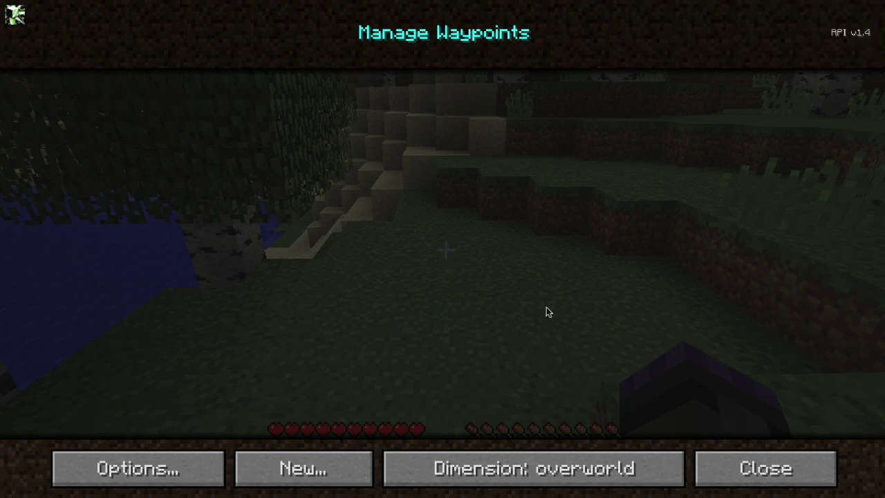
left_click(757, 456)
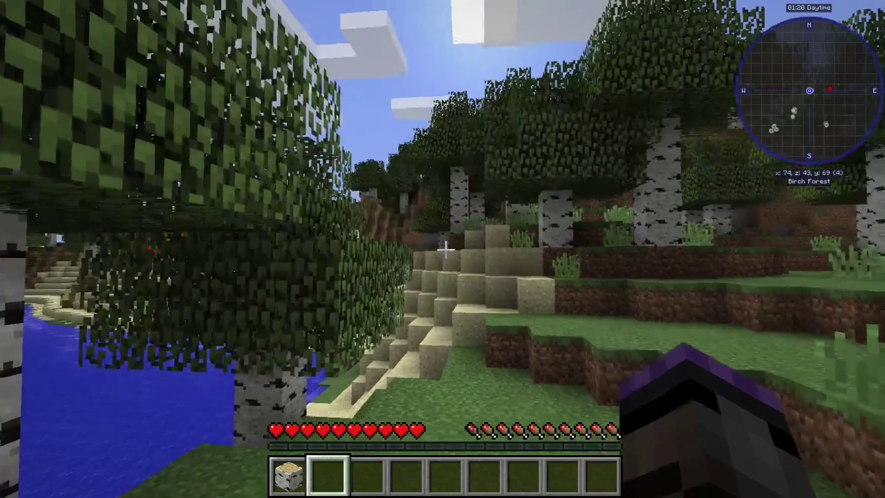
key("Escape")
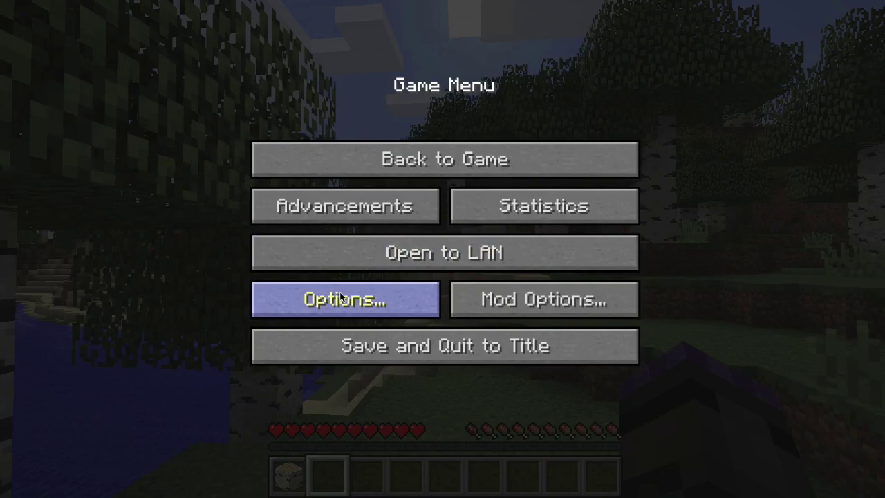
- Set the Waypoint Manager binding back to ALT + B in Controls and save it
left_click(414, 297)
left_click(643, 237)
left_click_drag(803, 162, 824, 382)
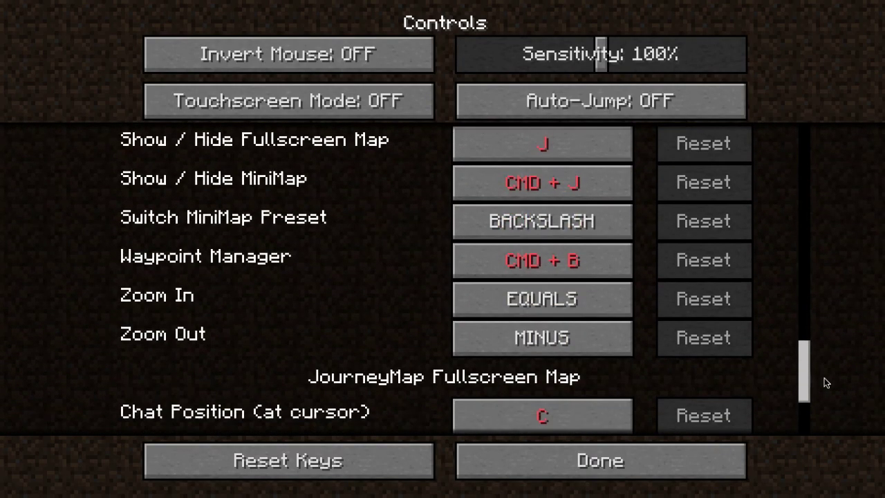
left_click(512, 273)
key("alt+b")
scroll(530, 257, "up", 3)
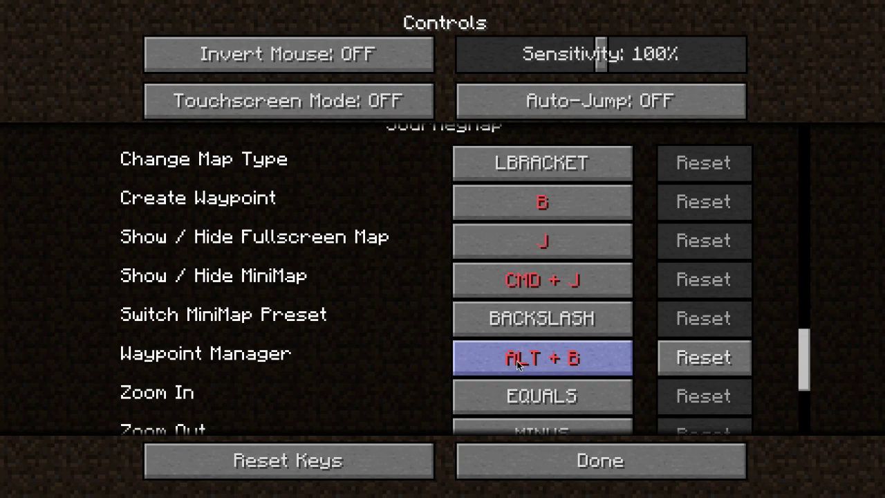
left_click(583, 475)
left_click(561, 431)
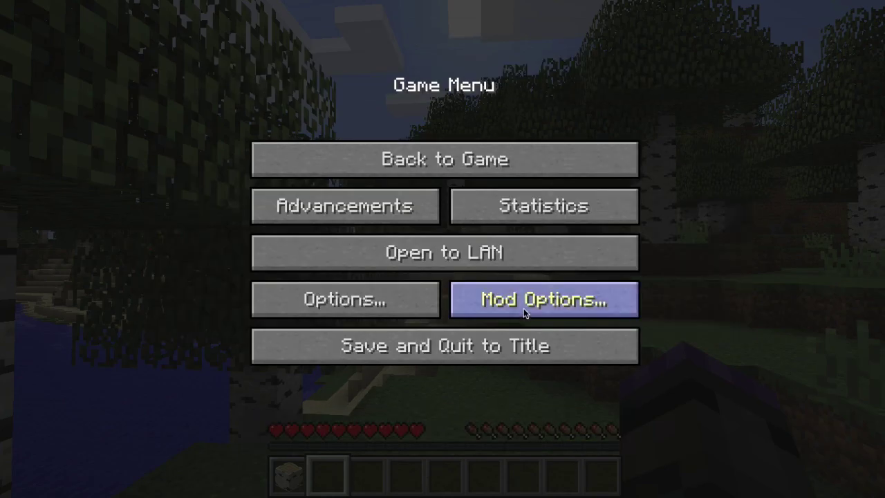
- Resume play, test that the shortcut opens Manage Waypoints, close it, and pause
left_click(544, 161)
key("u")
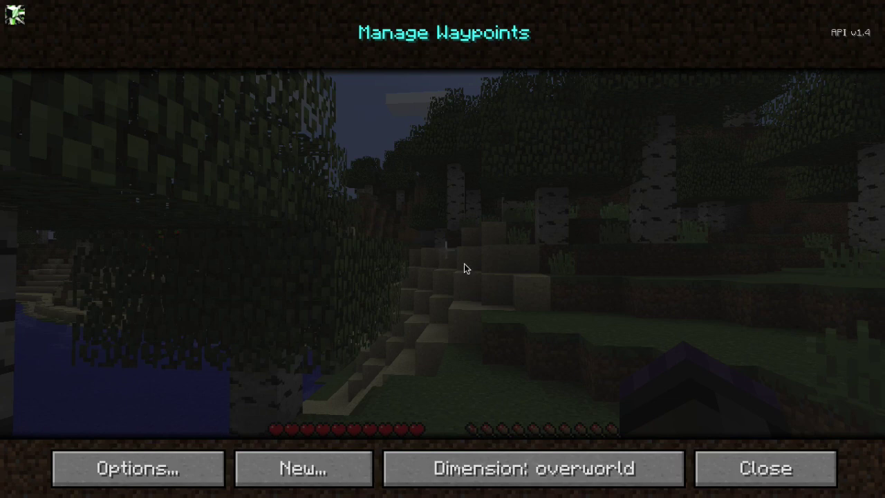
left_click(732, 457)
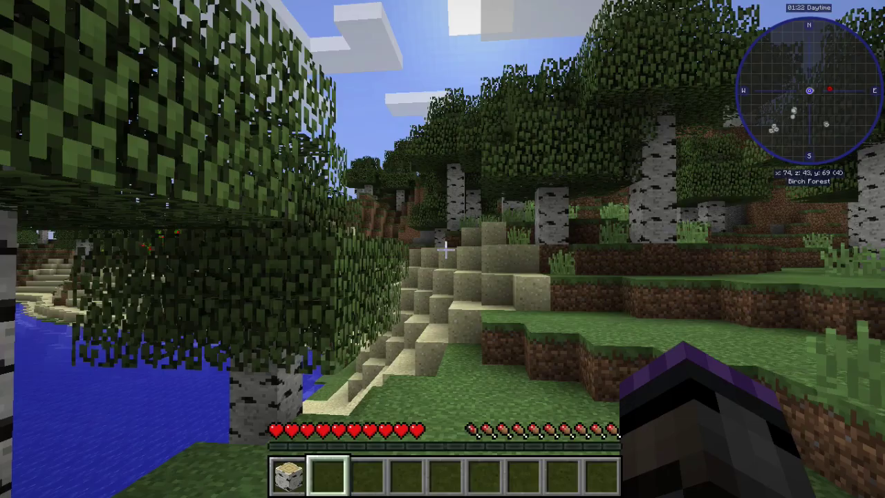
key("Escape")
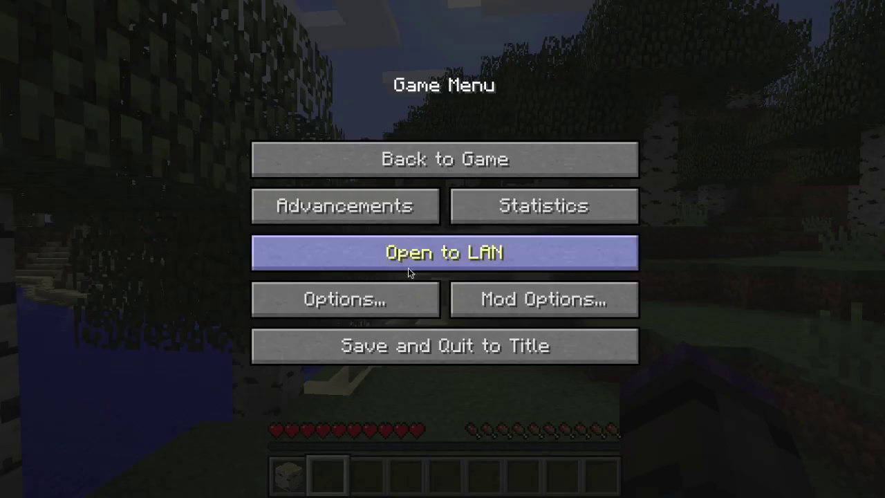
- Confirm Narrator is Off in Chat Settings, then close the options and resume play
left_click(339, 301)
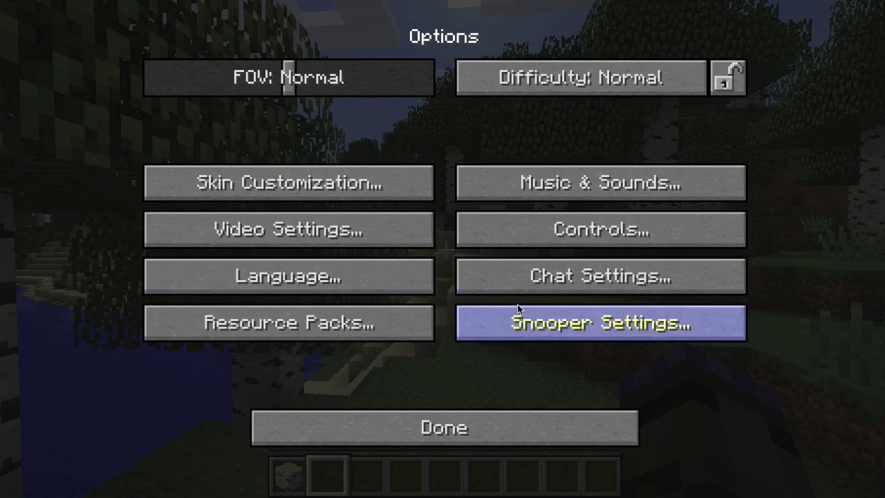
left_click(565, 279)
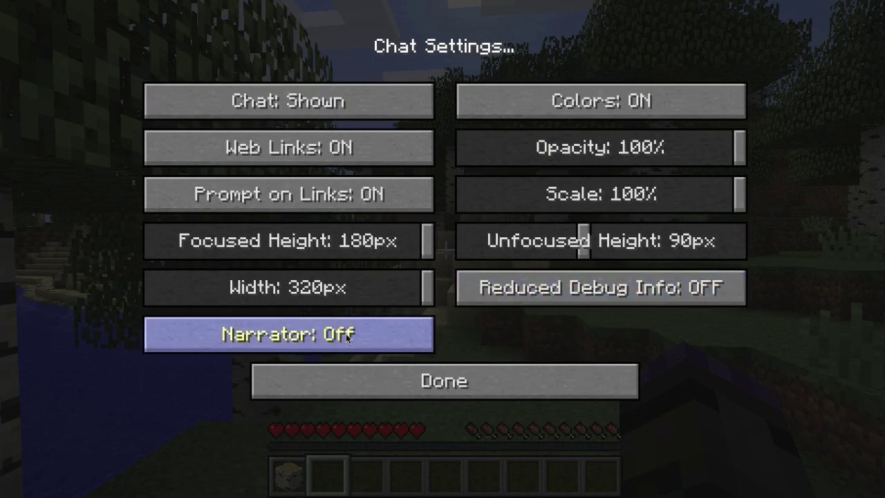
left_click(396, 392)
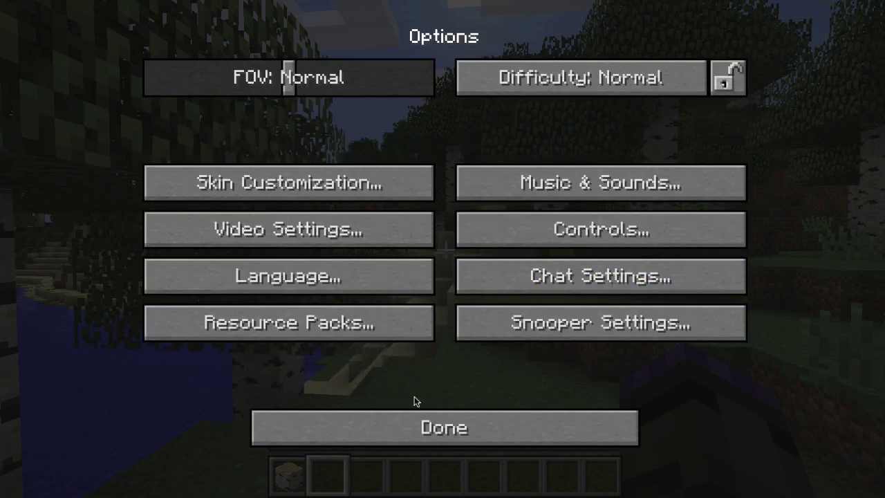
left_click(416, 420)
left_click(435, 163)
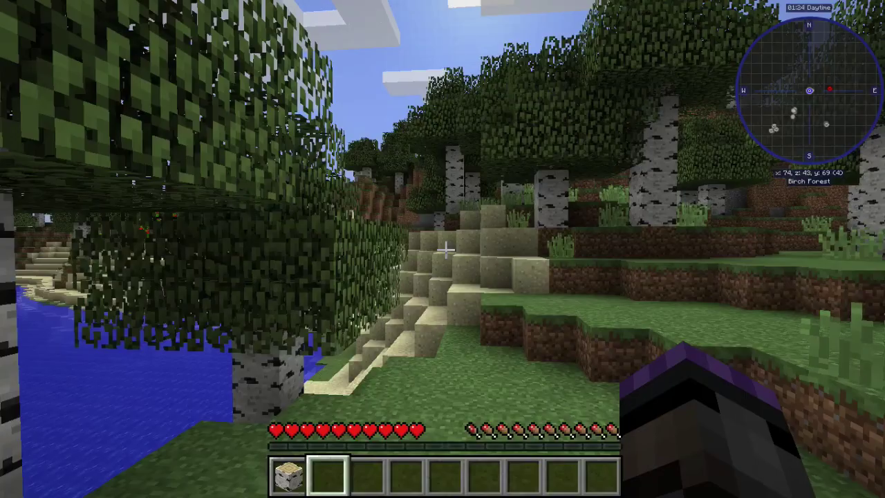